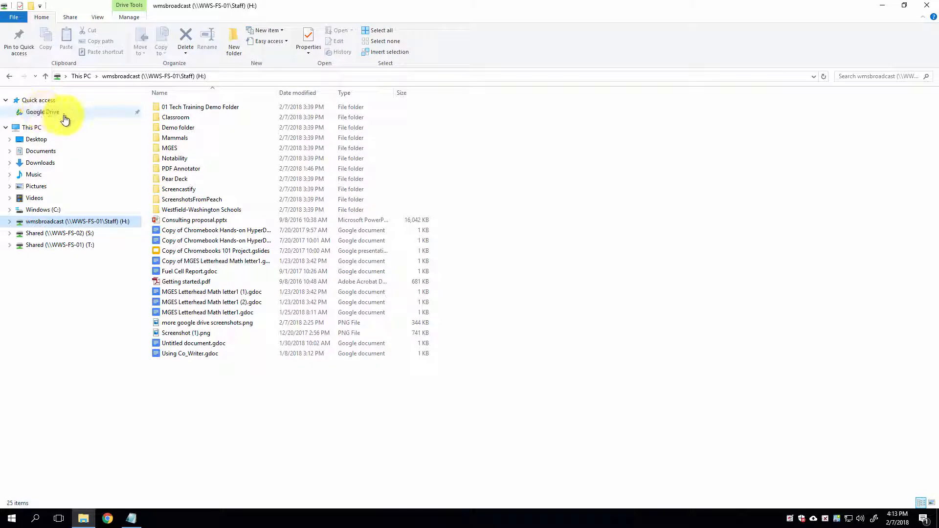
Step: Locate Backup and Sync from Google among the installed programs
{"action": "left_click", "coordinate": [12, 519]}
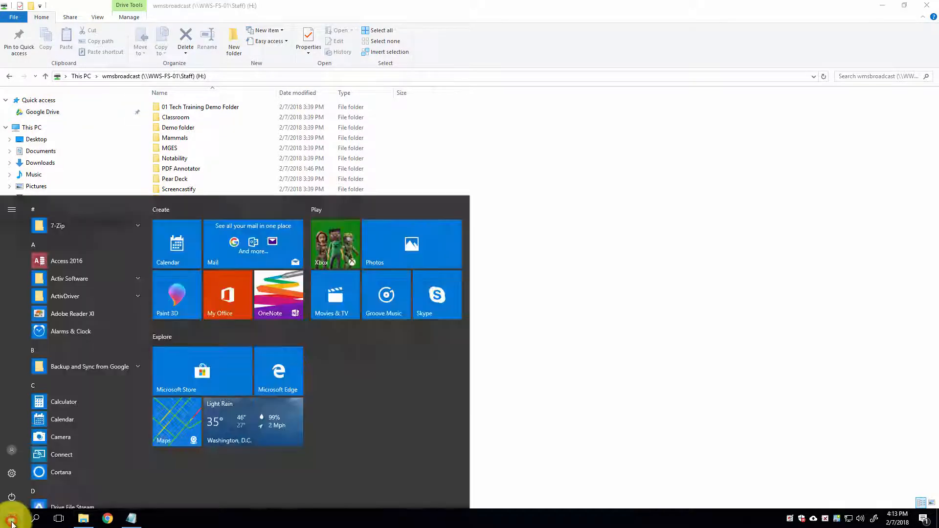
{"action": "left_click", "coordinate": [85, 370]}
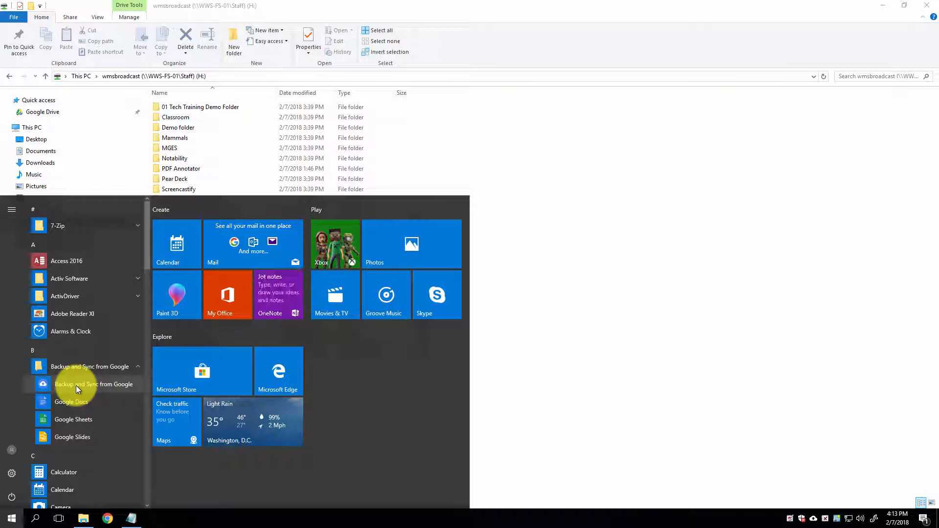
{"action": "left_click", "coordinate": [562, 397]}
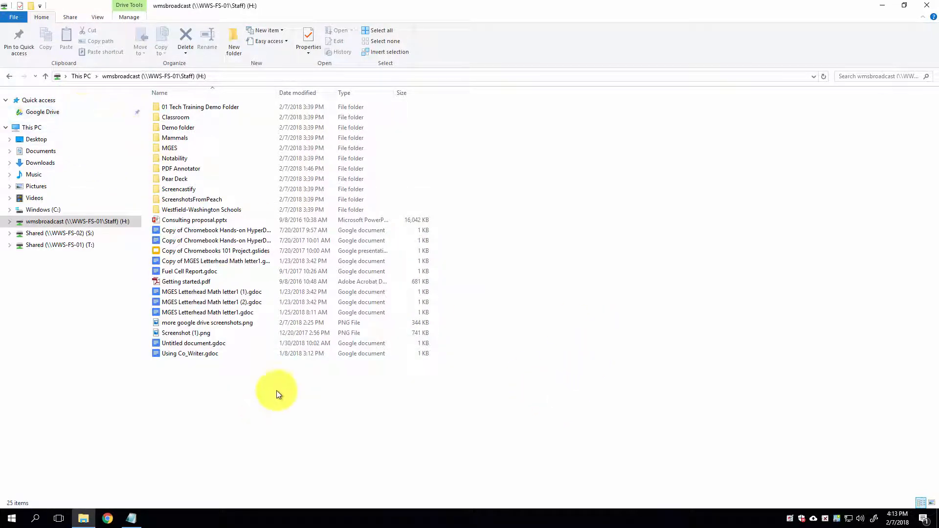
Step: Select and copy all files and folders on the H: drive
{"action": "left_click_drag", "start_coordinate": [361, 385], "coordinate": [168, 106]}
{"action": "left_click", "coordinate": [251, 391]}
{"action": "key", "text": "ctrl+a"}
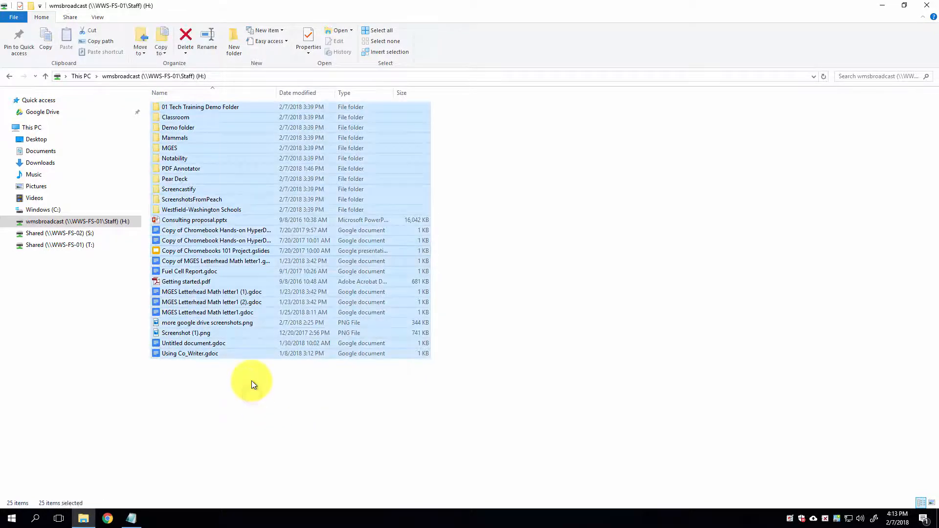
{"action": "right_click", "coordinate": [223, 156]}
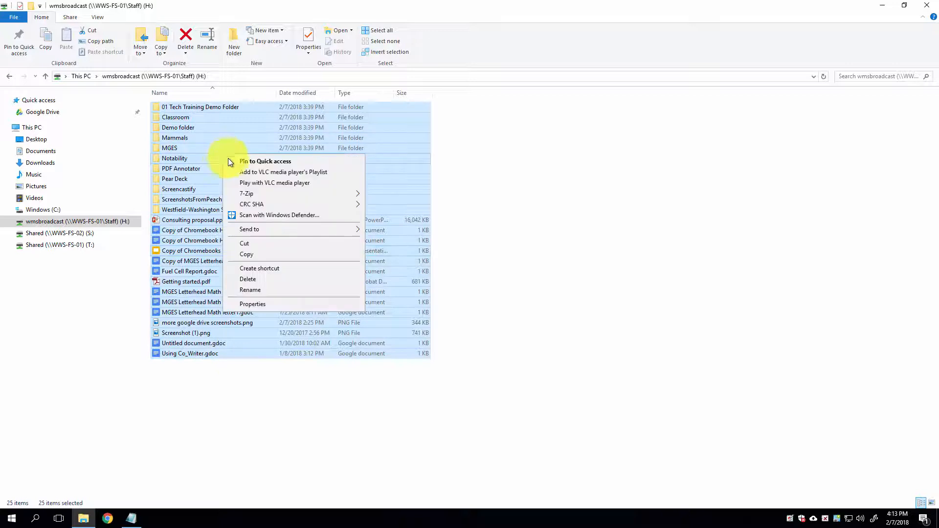
{"action": "left_click", "coordinate": [245, 404]}
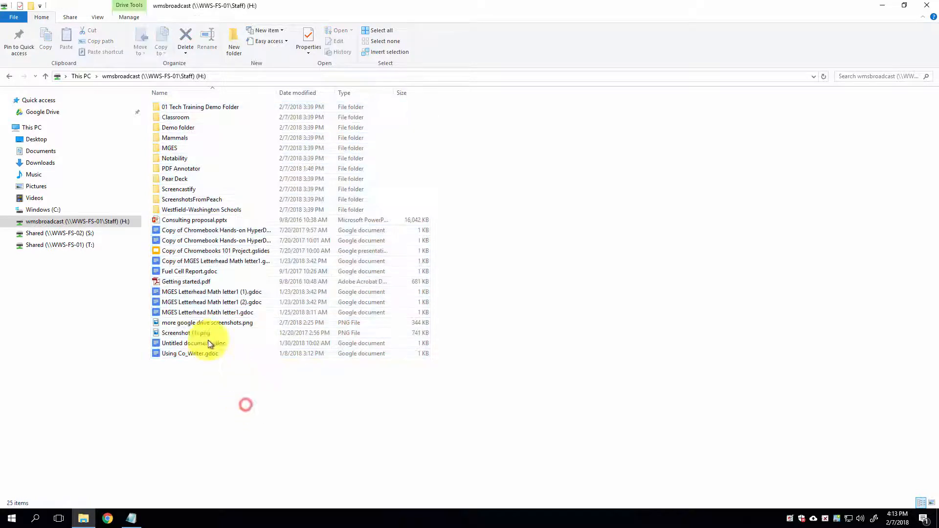
{"action": "key", "text": "ctrl+a"}
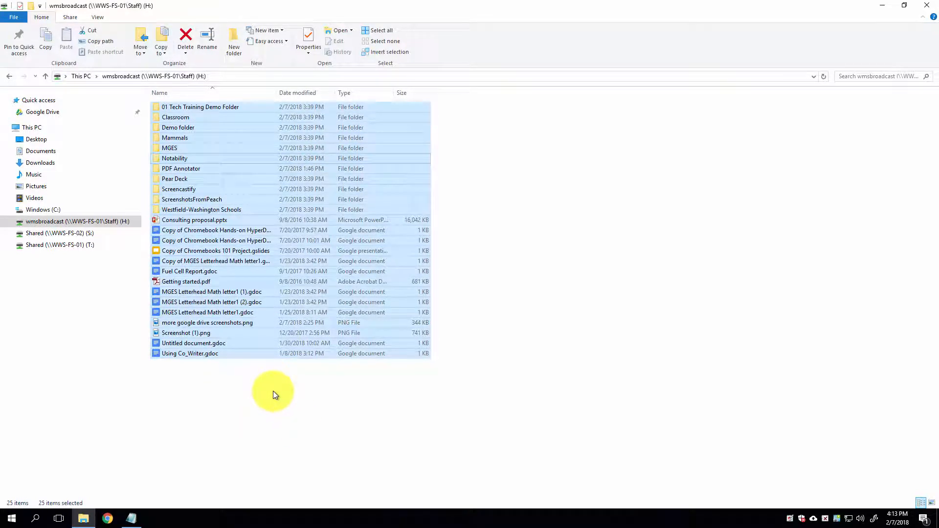
Step: Paste the copied H: drive items into the Google Drive folder
{"action": "left_click", "coordinate": [41, 112]}
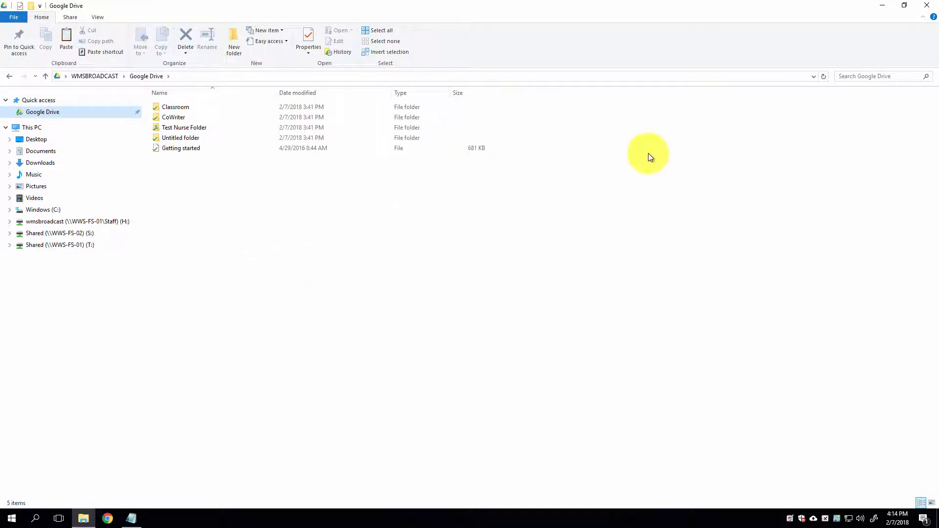
{"action": "right_click", "coordinate": [635, 145]}
{"action": "left_click", "coordinate": [676, 213]}
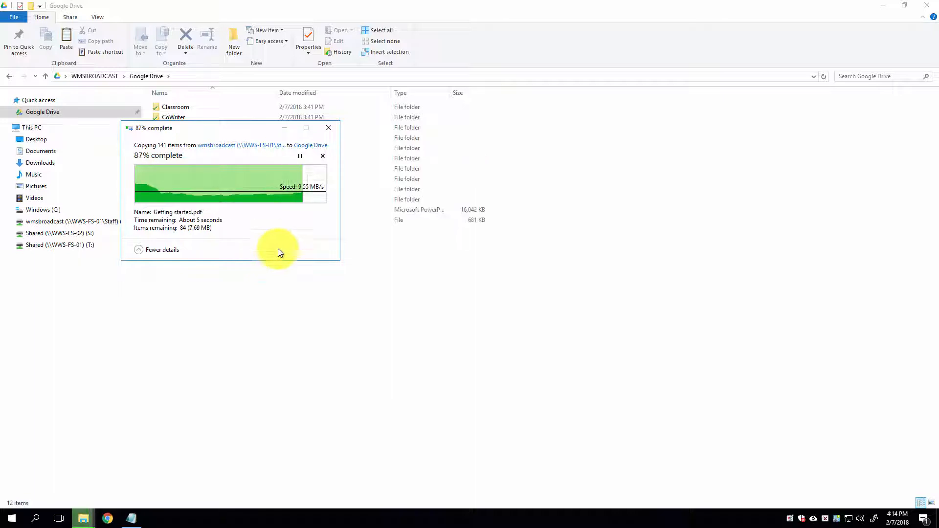
{"action": "mouse_move", "coordinate": [813, 520]}
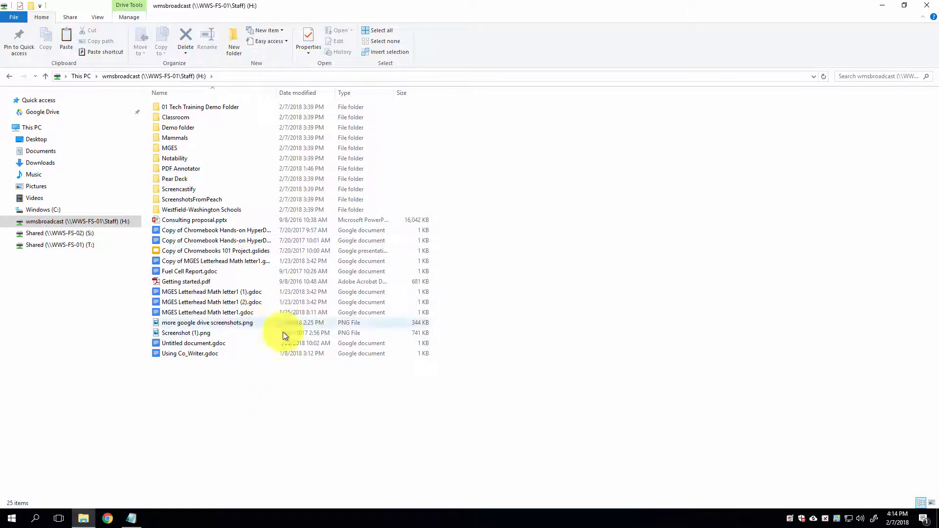
Step: Create a folder named Random on the H: drive
{"action": "left_click", "coordinate": [233, 45]}
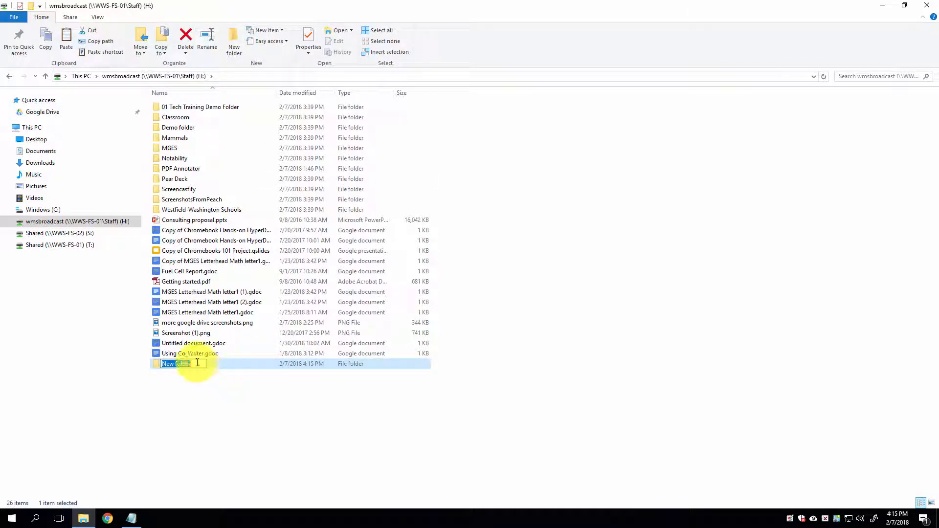
{"action": "type", "text": "Random"}
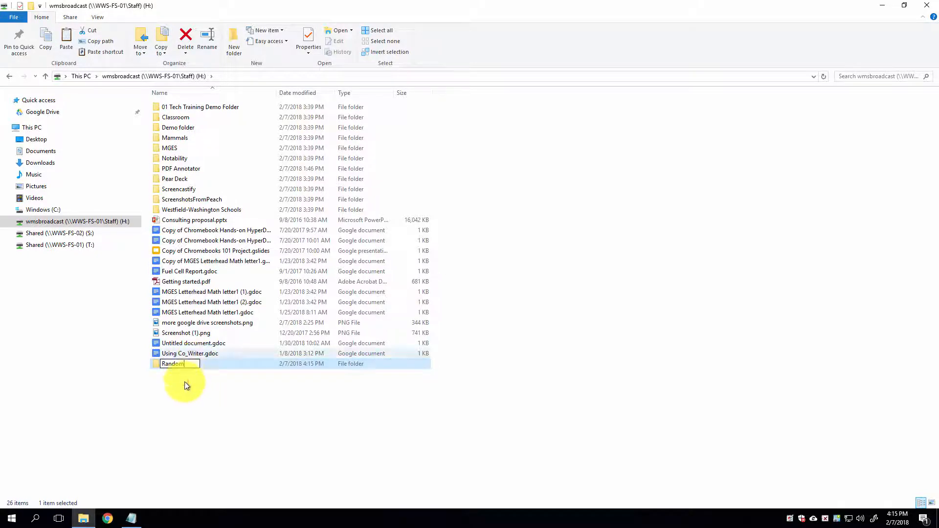
{"action": "left_click", "coordinate": [185, 383]}
Step: Move the loose files from Consulting proposal.pptx through Using Co_Writer.gdoc into the Random folder on the H: drive
{"action": "left_click", "coordinate": [192, 227]}
{"action": "left_click", "coordinate": [190, 220]}
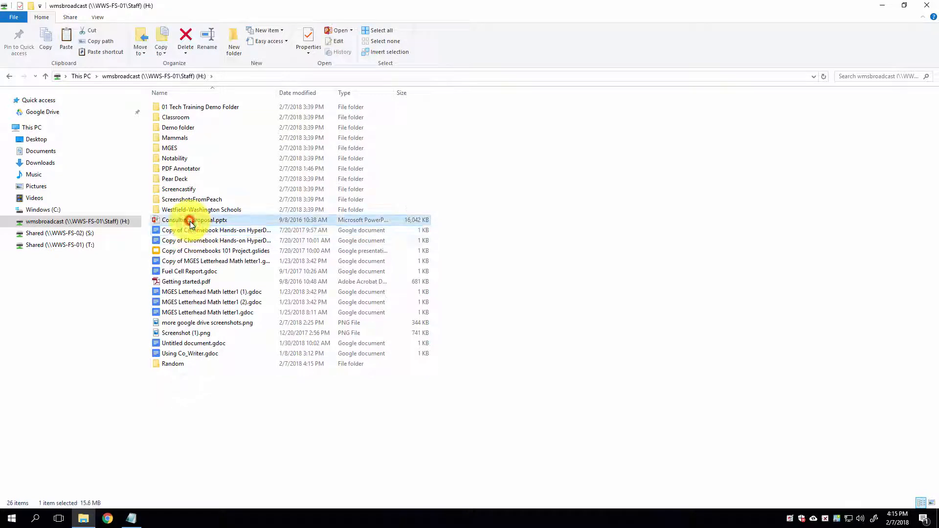
{"action": "left_click", "coordinate": [198, 354], "text": "shift"}
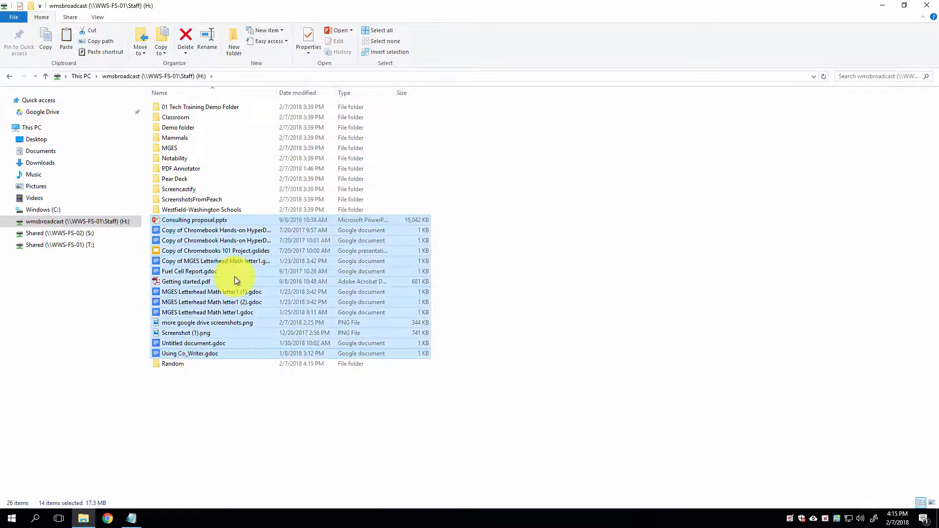
{"action": "left_click_drag", "start_coordinate": [211, 262], "coordinate": [194, 363]}
{"action": "left_click", "coordinate": [193, 259]}
{"action": "left_click", "coordinate": [176, 190]}
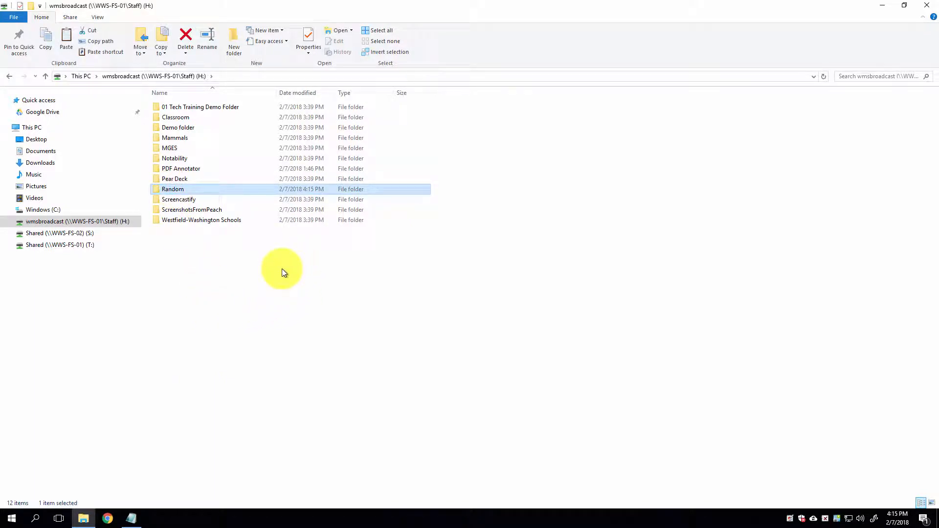
Step: Create a folder named All Old Google Drive stuff in the Google Drive folder
{"action": "left_click", "coordinate": [62, 110]}
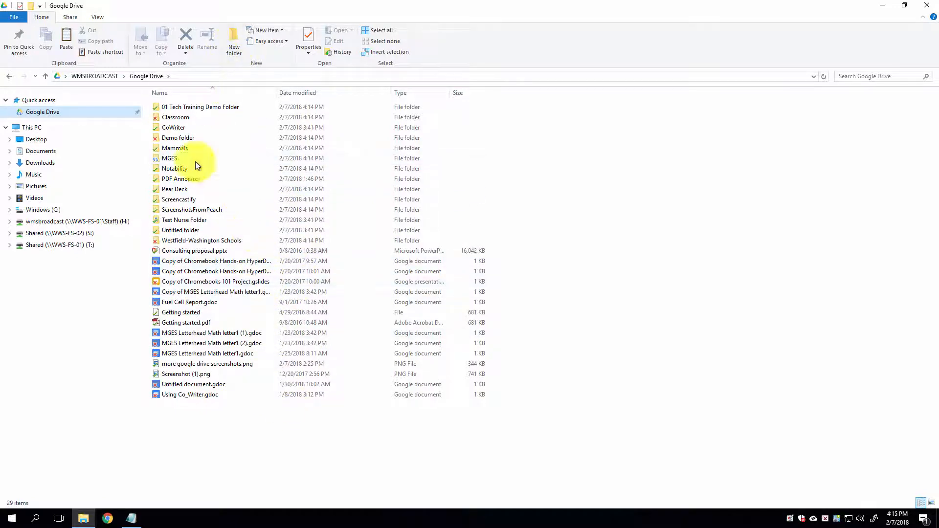
{"action": "left_click", "coordinate": [234, 52]}
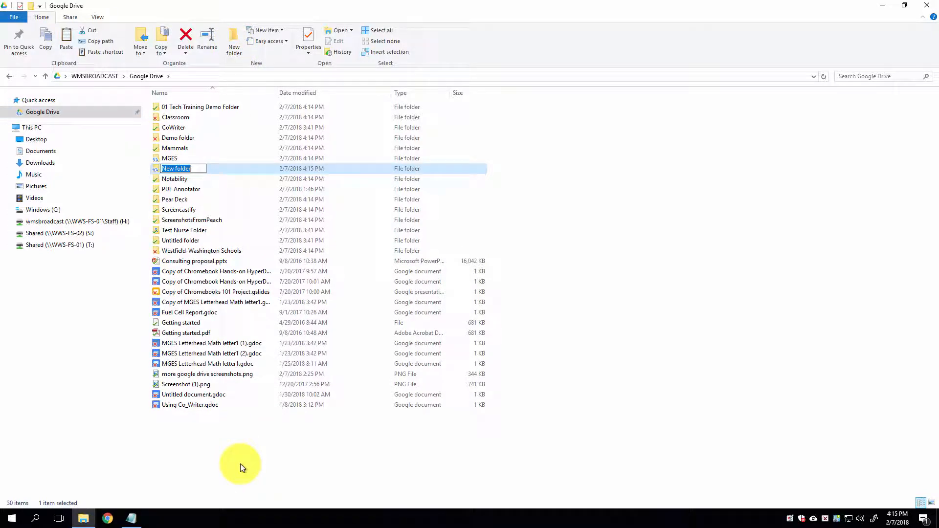
{"action": "type", "text": "All"}
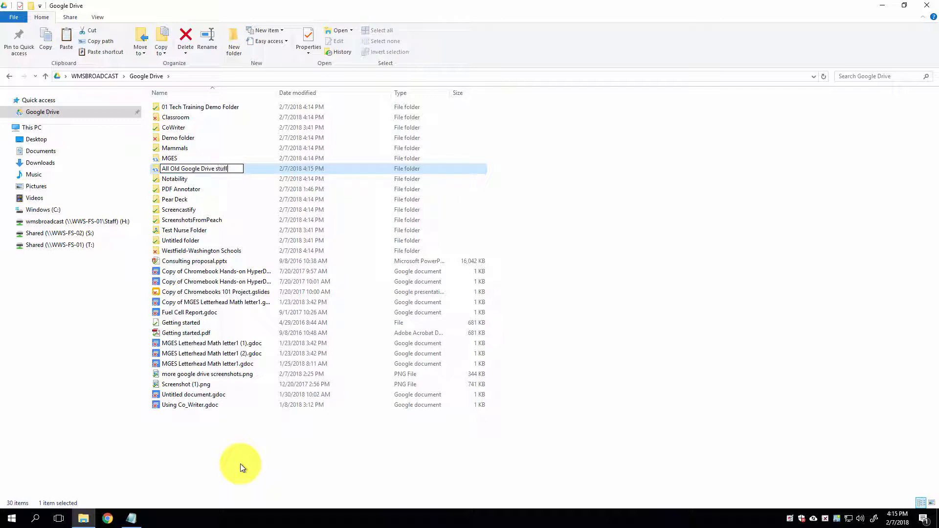
{"action": "left_click", "coordinate": [240, 464]}
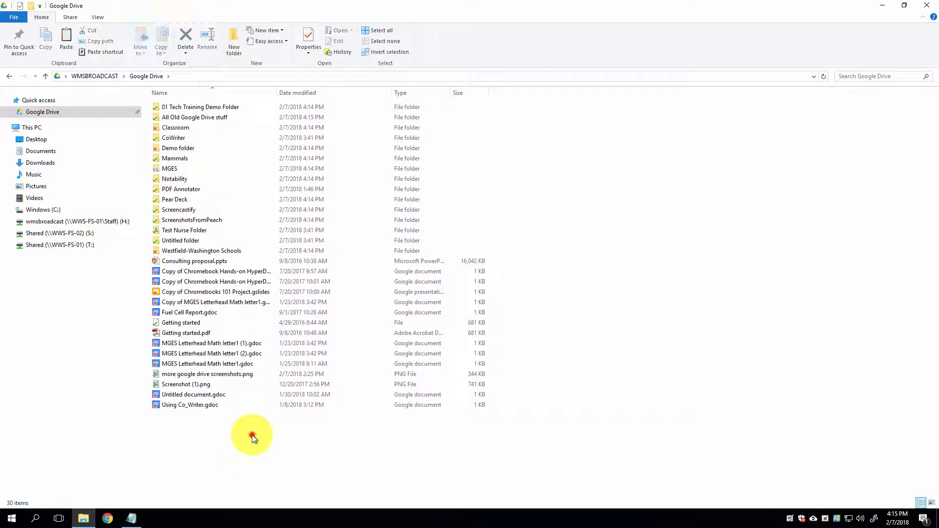
Step: Move all other Google Drive files and folders into the All Old Google Drive stuff folder
{"action": "left_click_drag", "start_coordinate": [252, 435], "coordinate": [174, 106]}
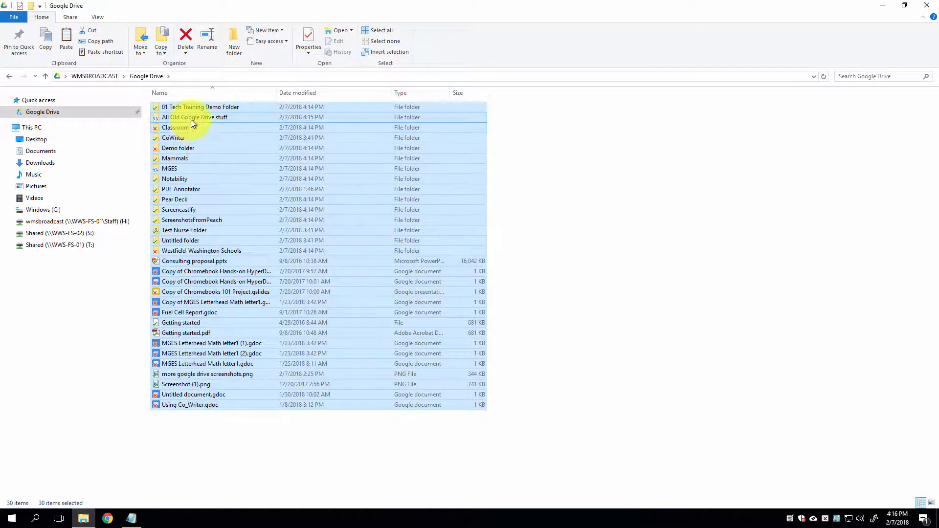
{"action": "left_click", "coordinate": [176, 118], "text": "ctrl"}
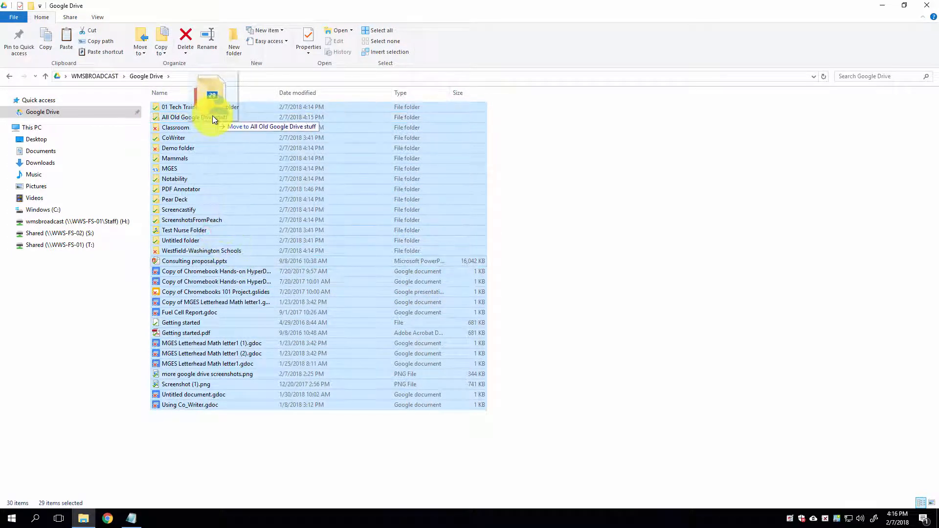
{"action": "left_click_drag", "start_coordinate": [212, 115], "coordinate": [212, 117]}
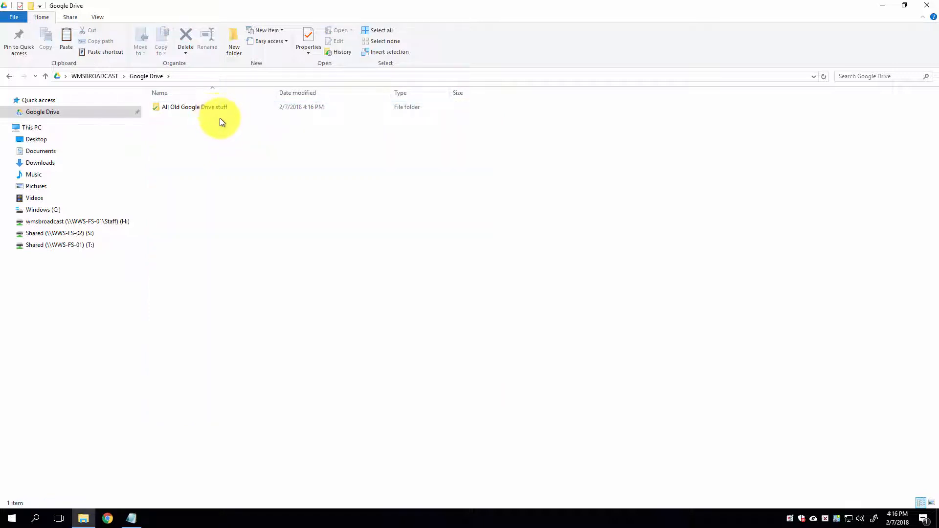
Step: Look over the H: drive and undo the move into All Old Google Drive stuff along with that folder's renaming
{"action": "left_click", "coordinate": [73, 221]}
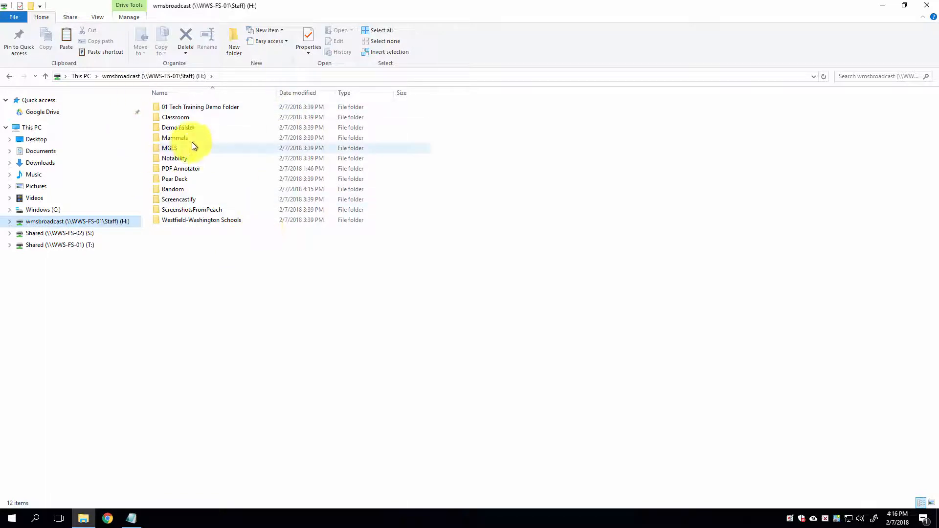
{"action": "left_click", "coordinate": [40, 112]}
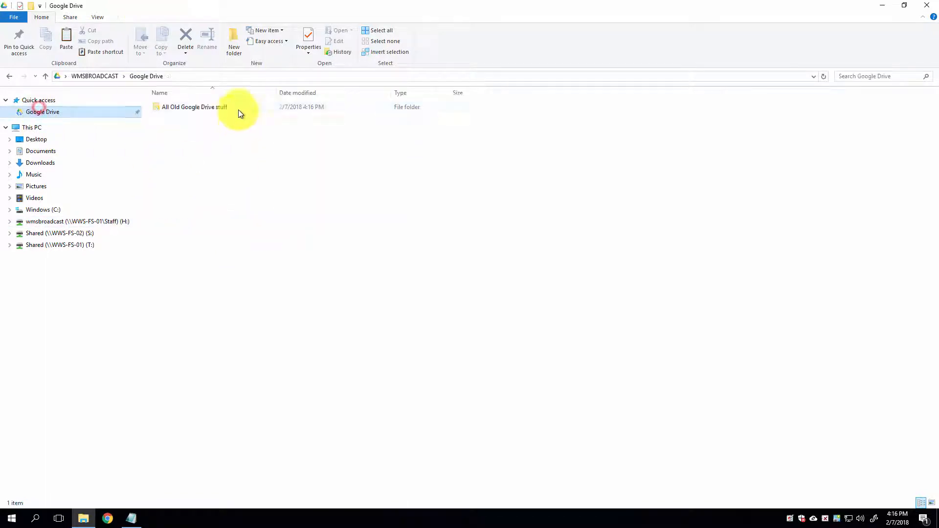
{"action": "left_click", "coordinate": [195, 109]}
{"action": "left_click", "coordinate": [229, 196]}
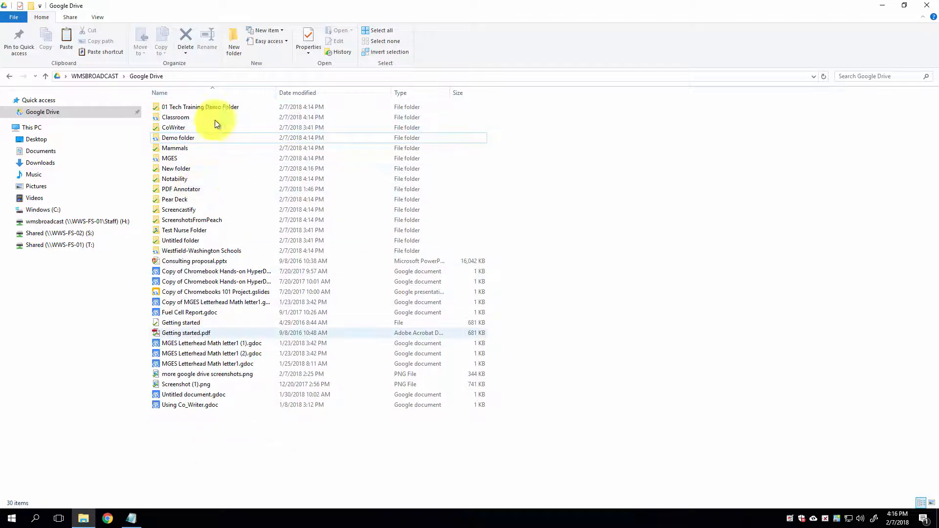
Step: Create a folder named Stuff Moved From H drive in the Google Drive folder
{"action": "left_click", "coordinate": [231, 39]}
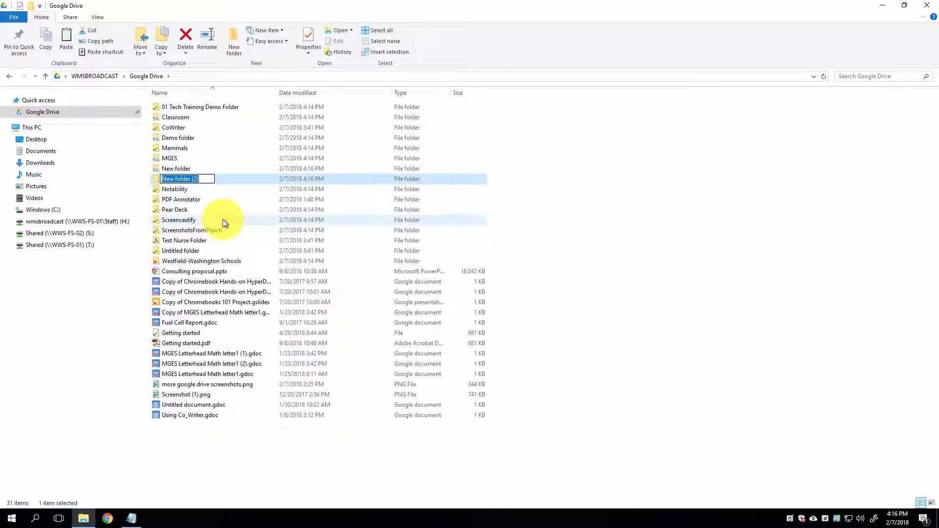
{"action": "type", "text": "Stuff Moved From H"}
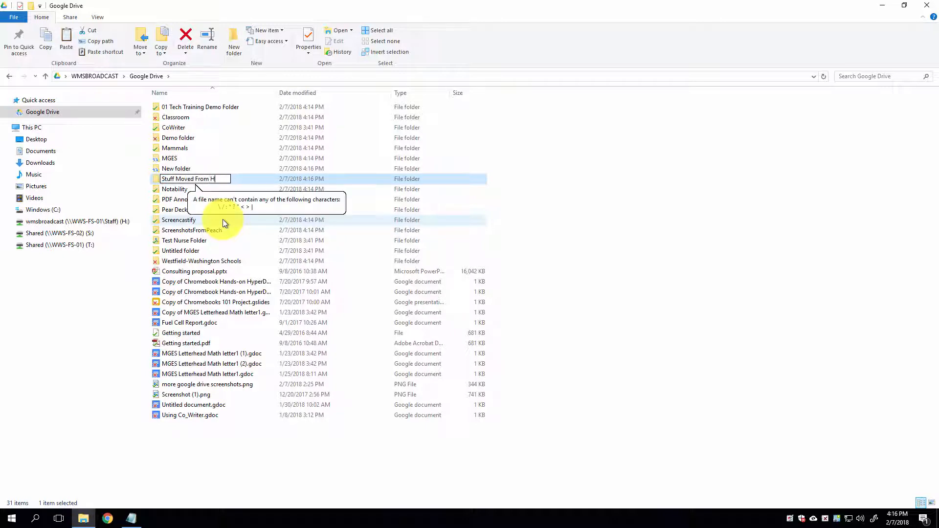
{"action": "type", "text": " drive"}
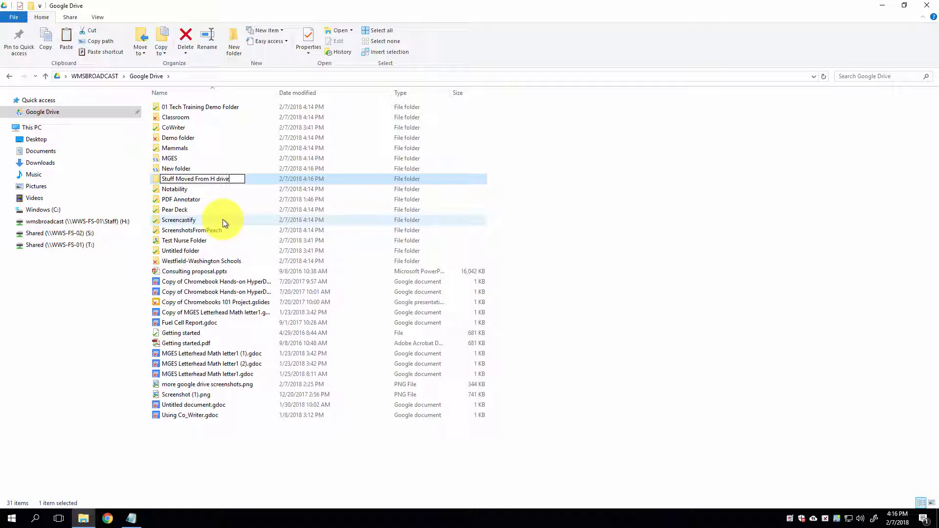
{"action": "key", "text": "Return"}
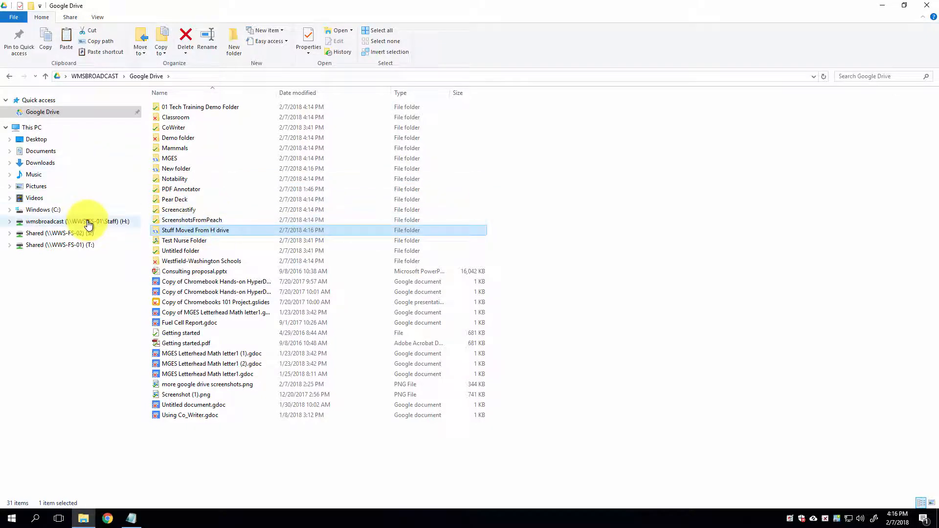
Step: Select and copy all folders on the H: drive
{"action": "left_click", "coordinate": [88, 222]}
{"action": "left_click_drag", "start_coordinate": [293, 273], "coordinate": [177, 108]}
{"action": "right_click", "coordinate": [177, 108]}
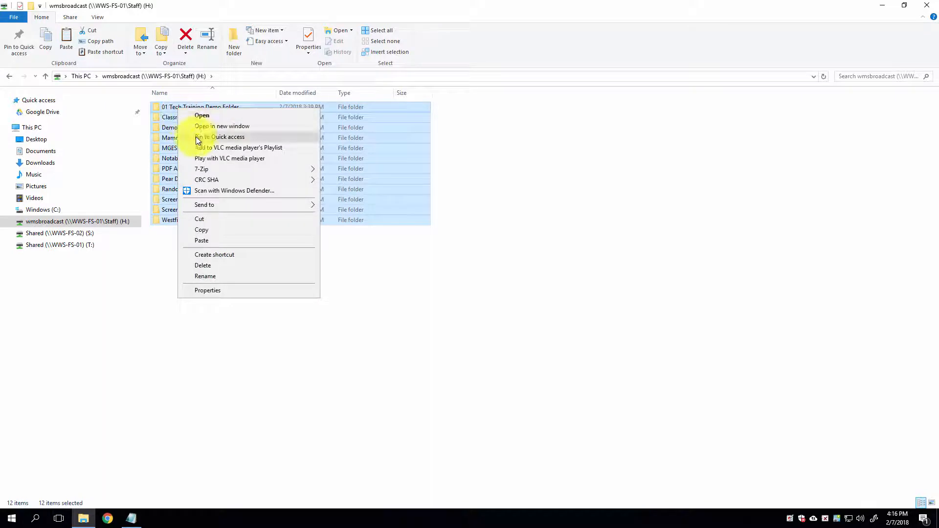
{"action": "left_click", "coordinate": [201, 229]}
Step: Paste the copied folders into the Stuff Moved From H drive folder in Google Drive
{"action": "left_click", "coordinate": [58, 111]}
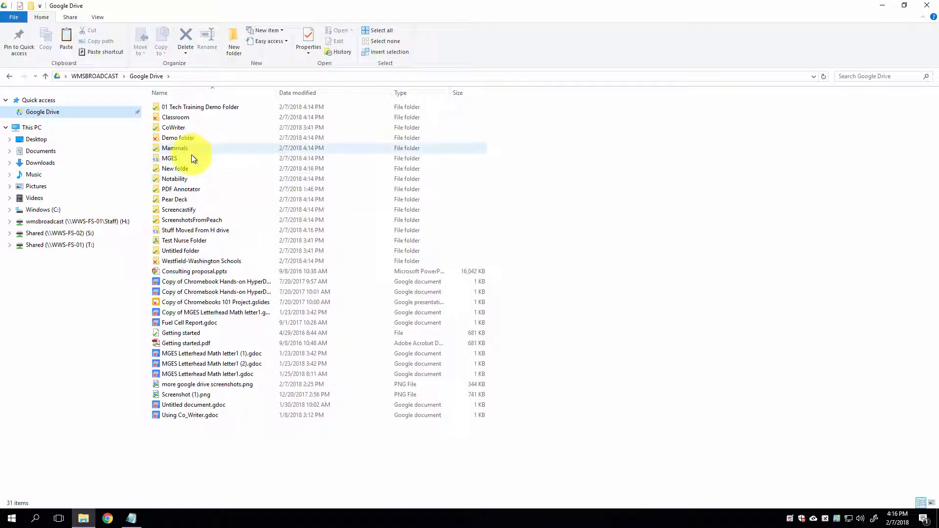
{"action": "double_click", "coordinate": [209, 232]}
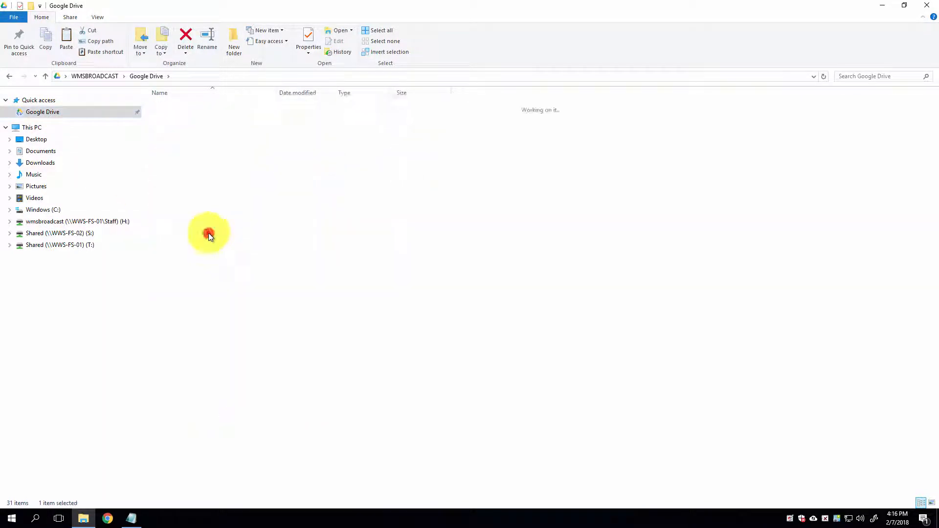
{"action": "right_click", "coordinate": [186, 126]}
{"action": "left_click", "coordinate": [235, 193]}
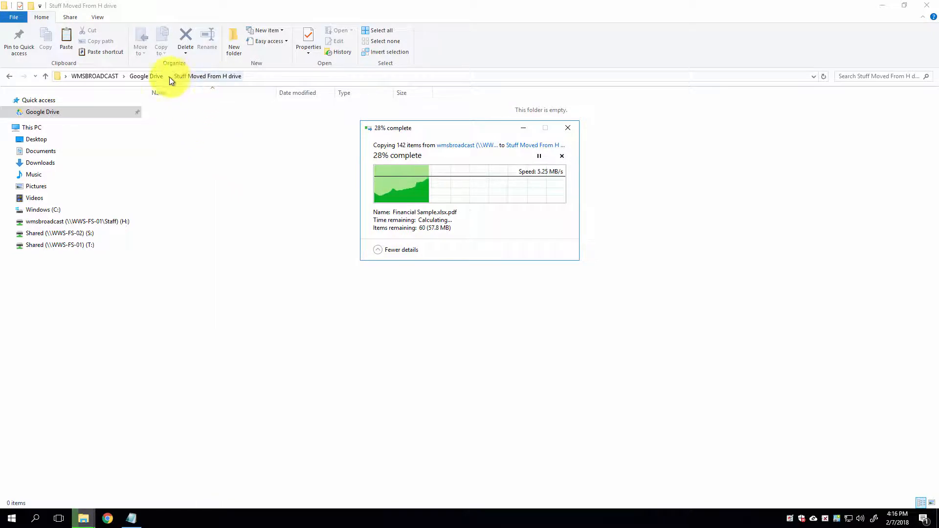
Step: Return to the main Google Drive folder and open the H: drive
{"action": "left_click", "coordinate": [150, 78]}
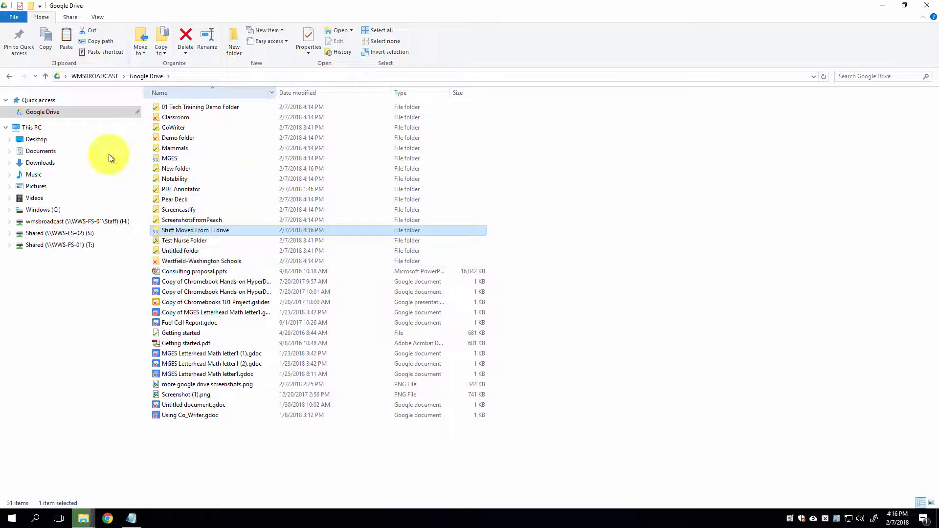
{"action": "left_click", "coordinate": [66, 222]}
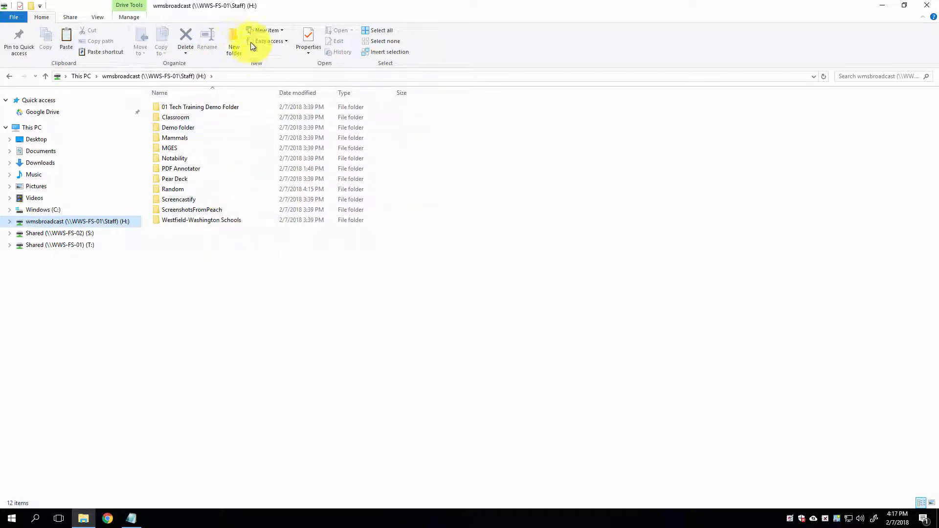
Step: Create a folder named DoNotUseHDrive Go to Google Drive on the H: drive
{"action": "left_click", "coordinate": [233, 39]}
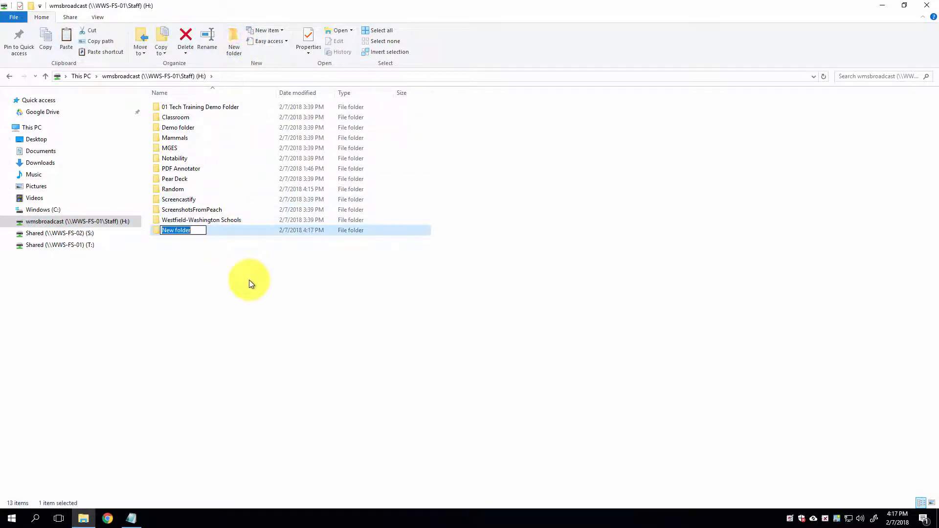
{"action": "type", "text": "Dono"}
{"action": "key", "text": "BackSpace"}
{"action": "key", "text": "BackSpace"}
{"action": "type", "text": "NotUseHDR"}
{"action": "key", "text": "BackSpace"}
{"action": "type", "text": "rive"}
{"action": "type", "text": "_"}
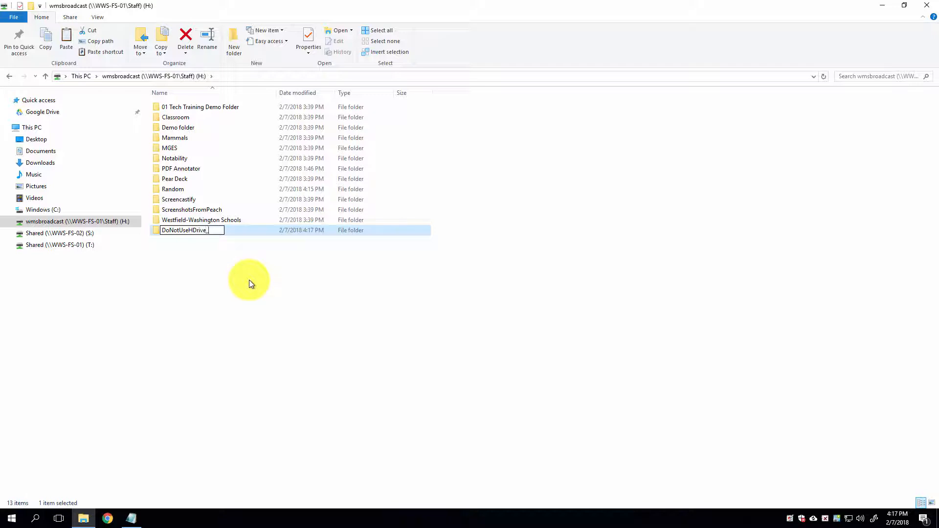
{"action": "key", "text": "BackSpace"}
{"action": "type", "text": "Go to Google Drive"}
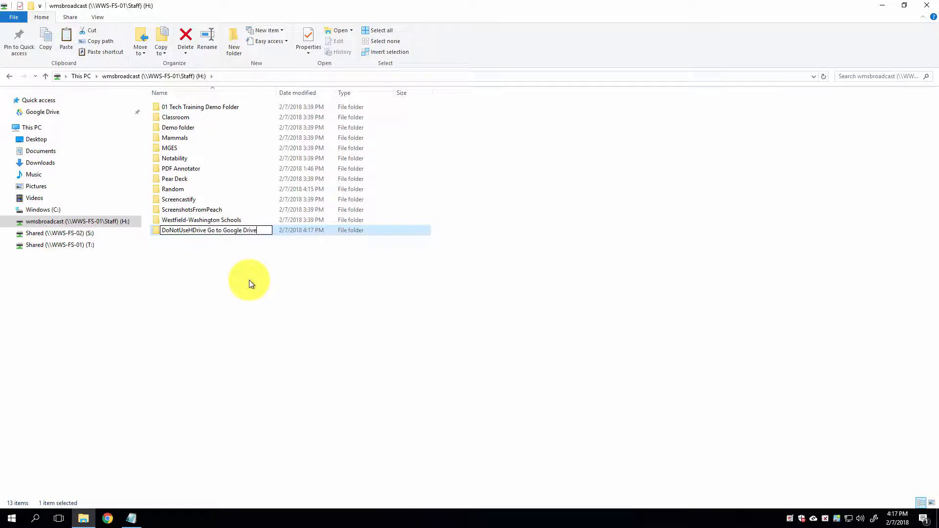
{"action": "left_click", "coordinate": [248, 280]}
Step: Move all the other H: drive folders, from 01 Tech Training Demo Folder through Westfield-Washington Schools, into the DoNotUseHDrive Go to Google Drive folder
{"action": "left_click", "coordinate": [201, 218]}
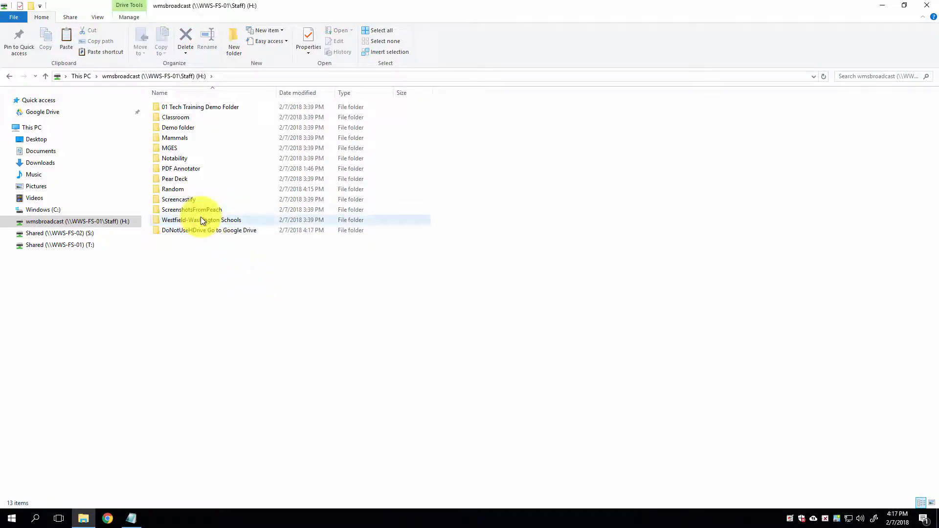
{"action": "left_click", "coordinate": [176, 107], "text": "shift"}
{"action": "left_click_drag", "start_coordinate": [176, 106], "coordinate": [221, 227]}
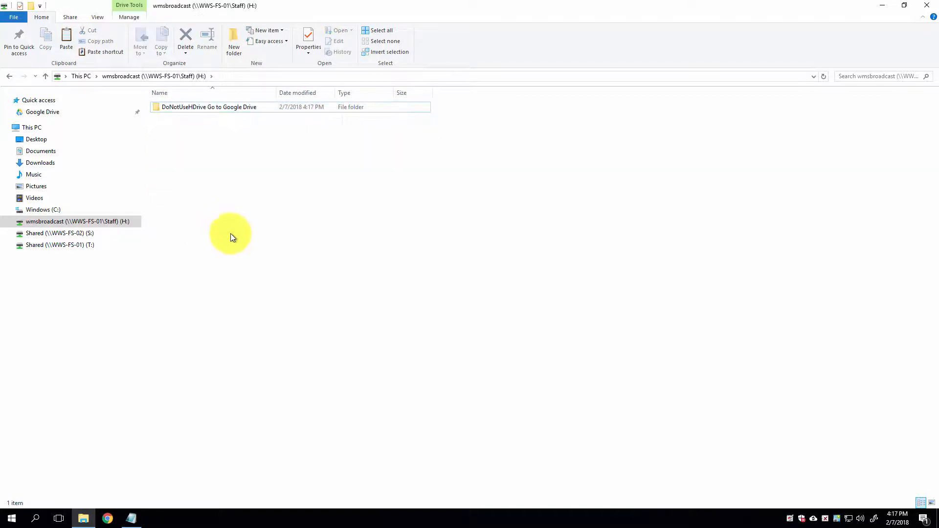
Step: Check the H: drive's top level, view the Google Drive folder's contents, and return to the H: drive
{"action": "left_click", "coordinate": [43, 219]}
{"action": "left_click", "coordinate": [108, 220]}
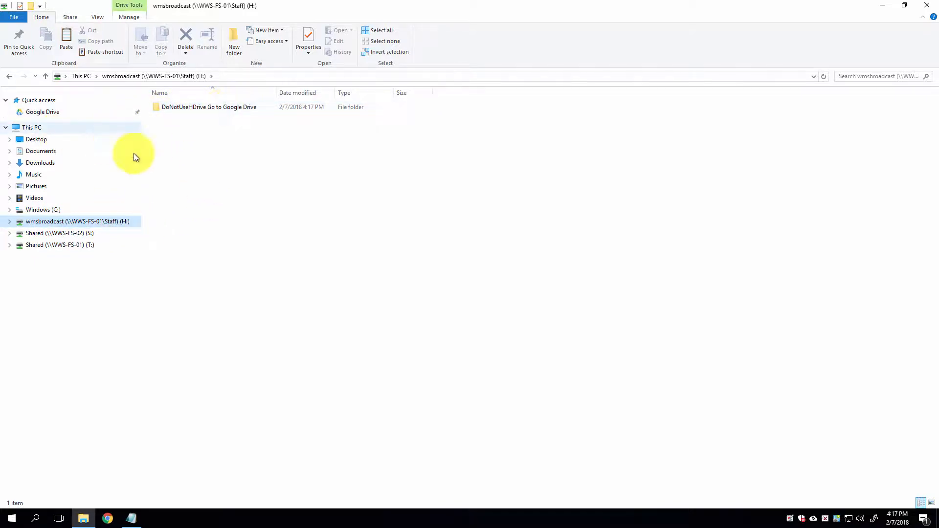
{"action": "left_click", "coordinate": [44, 114]}
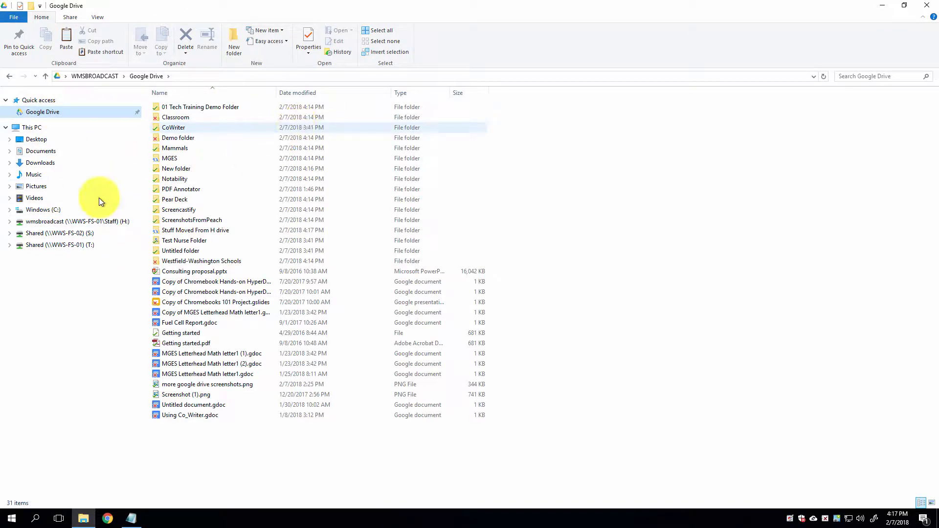
{"action": "left_click", "coordinate": [73, 222]}
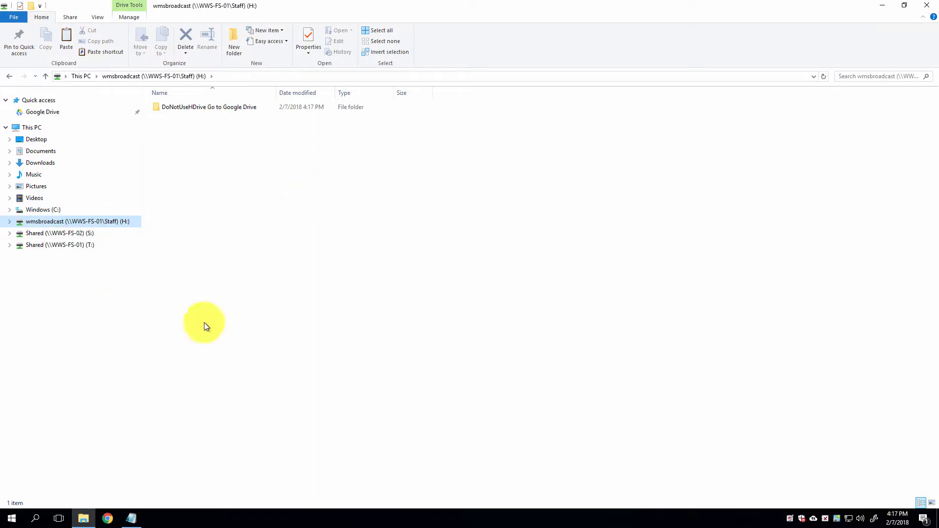